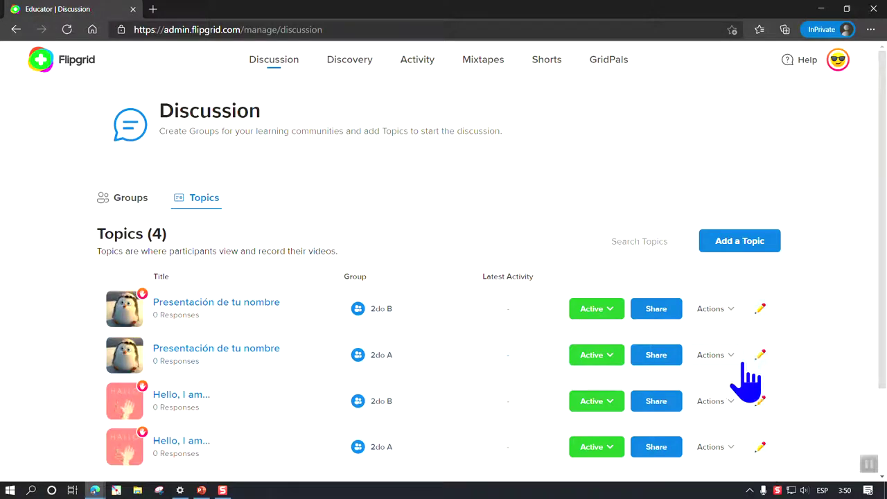
Open the 2do A topic "Presentación de tu nombre" for editing and review its Details, Permissions and Essentials settings.
{"action": "left_click", "coordinate": [760, 355]}
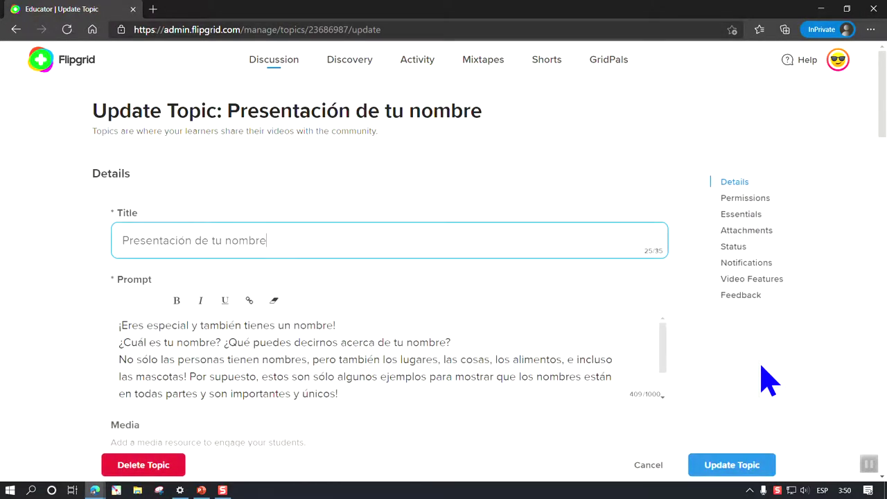
{"action": "scroll", "coordinate": [300, 283], "scroll_direction": "down", "scroll_amount": 1}
{"action": "scroll", "coordinate": [362, 254], "scroll_direction": "down", "scroll_amount": 3}
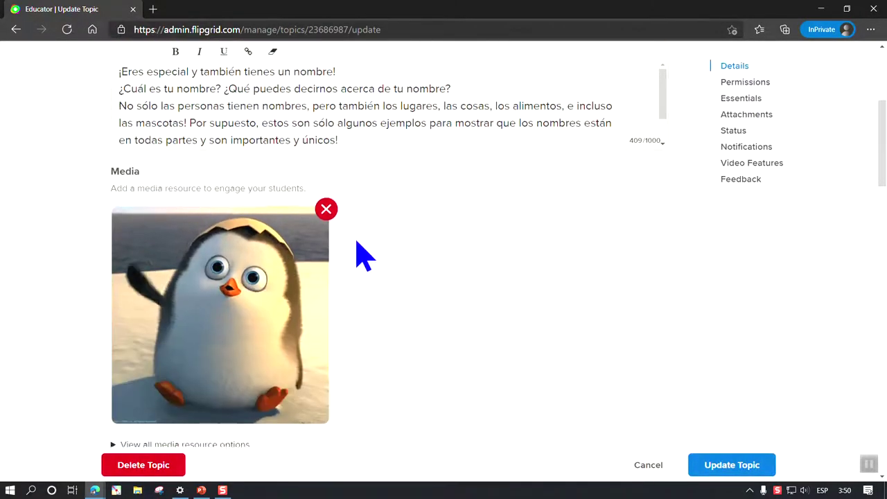
{"action": "scroll", "coordinate": [332, 191], "scroll_direction": "down", "scroll_amount": 2}
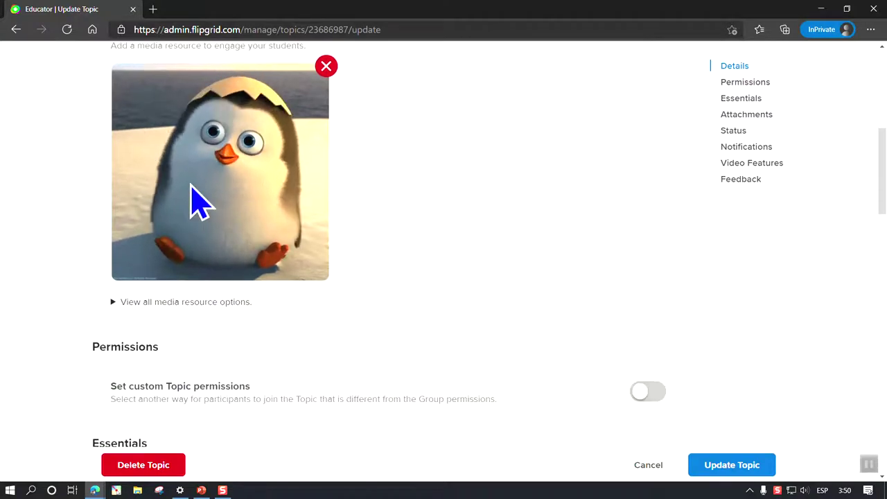
{"action": "scroll", "coordinate": [264, 182], "scroll_direction": "down", "scroll_amount": 1}
{"action": "scroll", "coordinate": [264, 183], "scroll_direction": "down", "scroll_amount": 1}
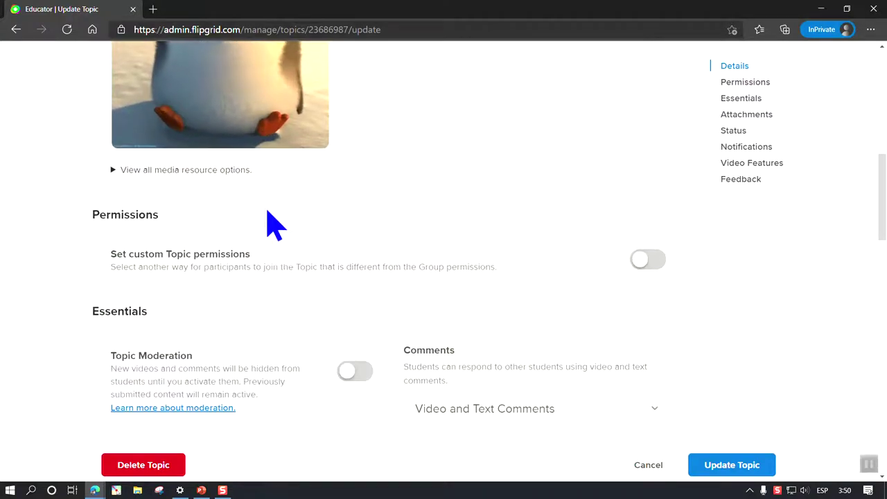
{"action": "scroll", "coordinate": [679, 297], "scroll_direction": "down", "scroll_amount": 1}
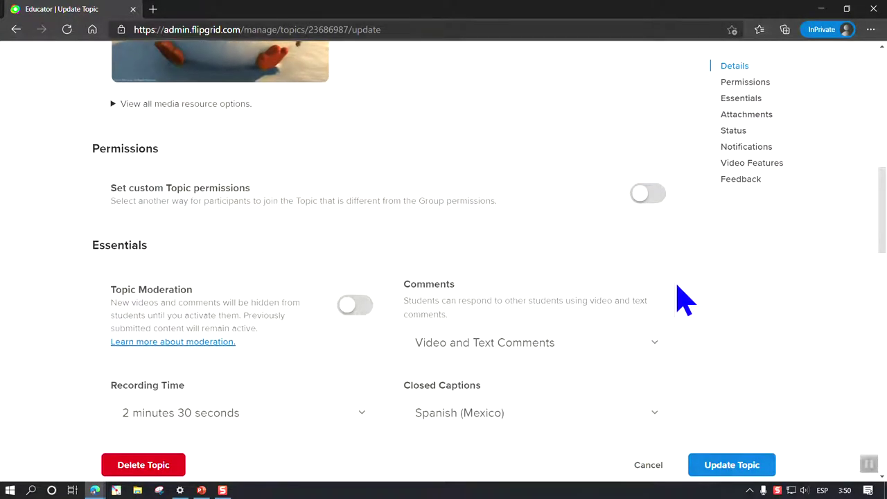
{"action": "scroll", "coordinate": [683, 298], "scroll_direction": "down", "scroll_amount": 1}
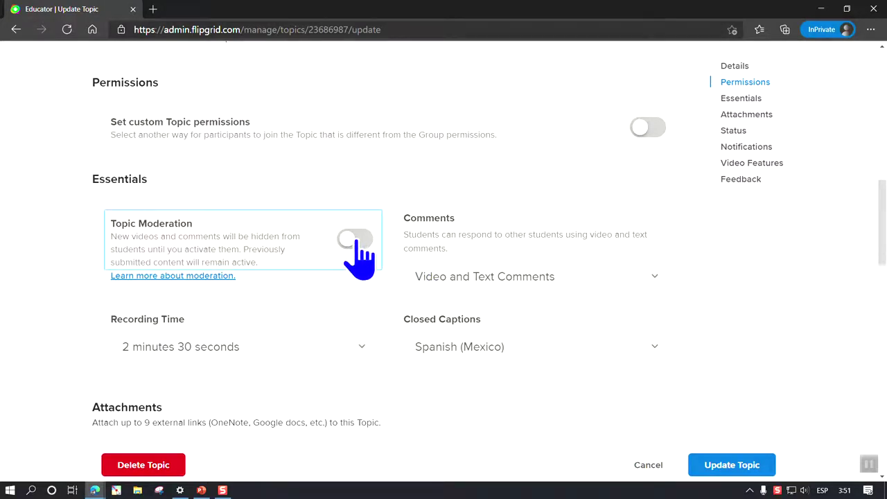
{"action": "scroll", "coordinate": [355, 239], "scroll_direction": "down", "scroll_amount": 1}
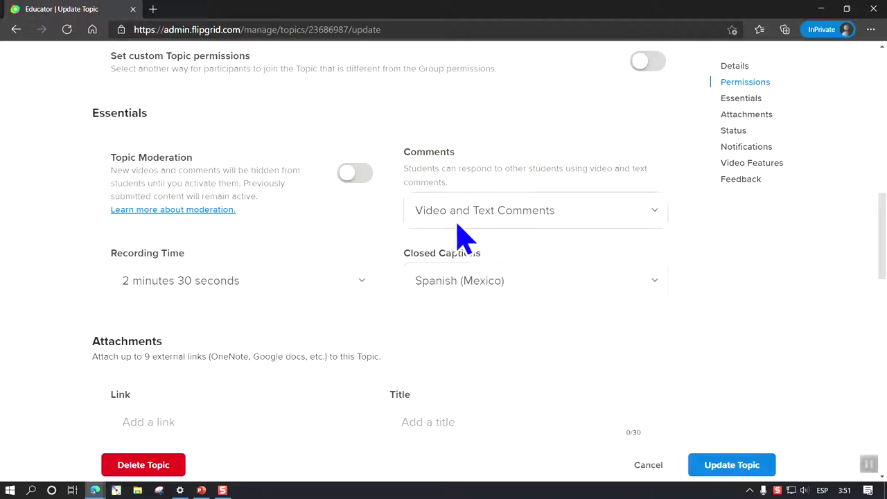
{"action": "scroll", "coordinate": [536, 227], "scroll_direction": "down", "scroll_amount": 2}
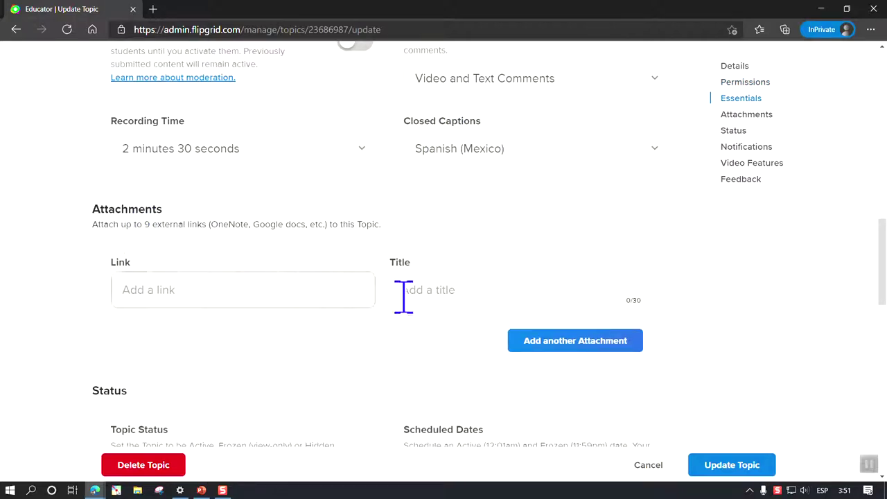
{"action": "left_click", "coordinate": [442, 299]}
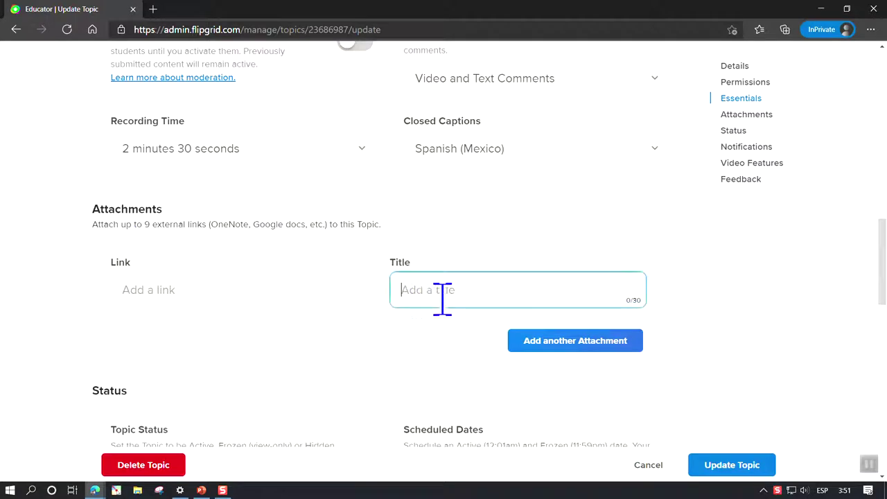
{"action": "type", "text": "IN"}
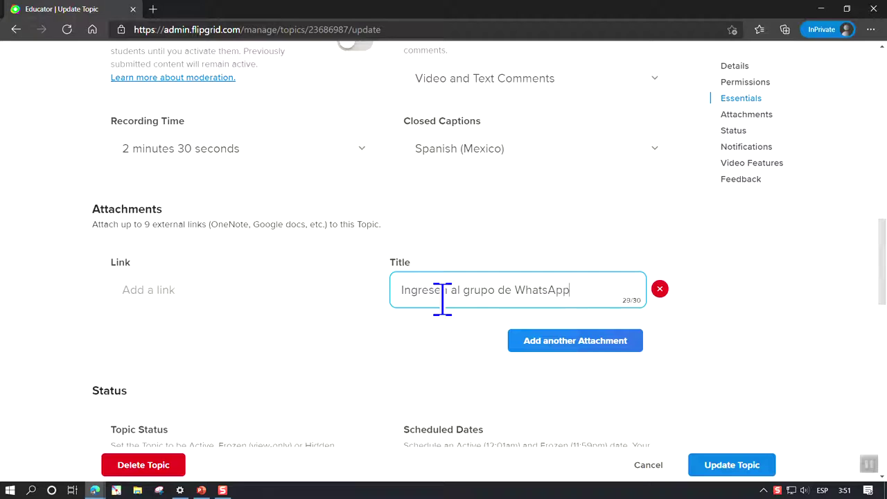
{"action": "left_click", "coordinate": [180, 290]}
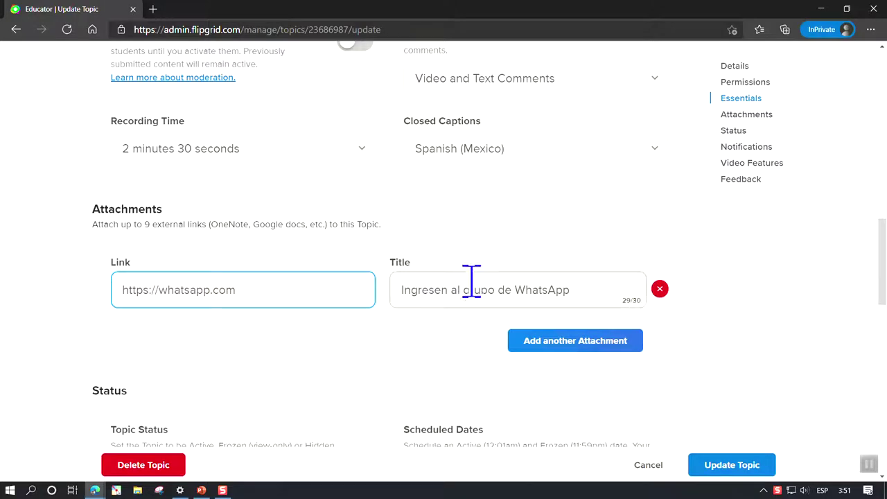
Add a second attachment and title it "Ingresen Classroom", adapting the text of the first attachment's title.
{"action": "left_click", "coordinate": [558, 345]}
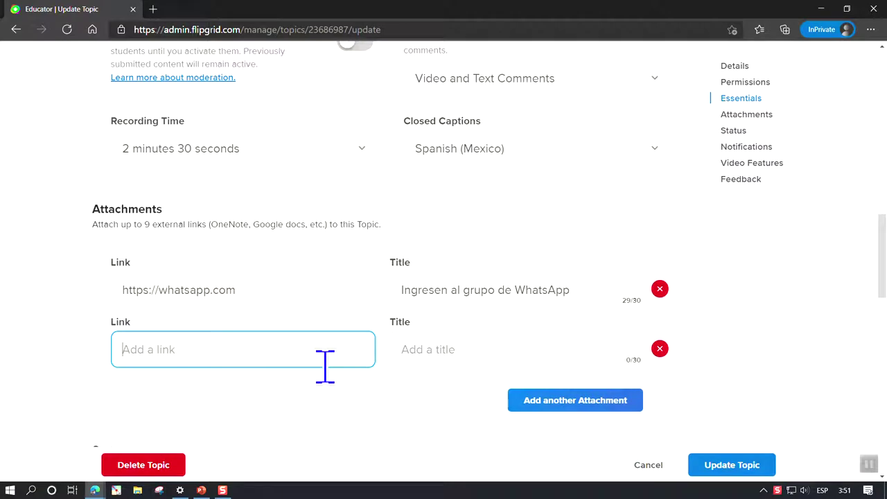
{"action": "triple_click", "coordinate": [499, 289]}
{"action": "key", "text": "ctrl+c"}
{"action": "left_click", "coordinate": [485, 347]}
{"action": "key", "text": "ctrl+v"}
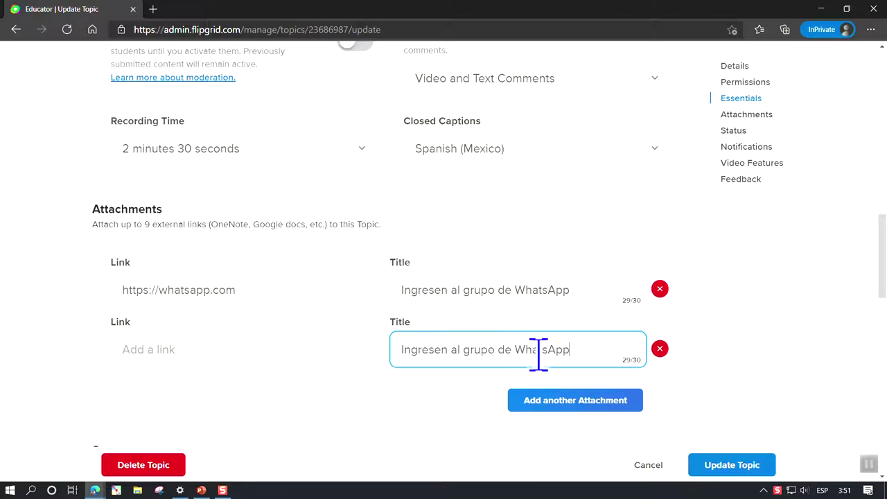
{"action": "left_click_drag", "start_coordinate": [586, 350], "coordinate": [519, 351]}
{"action": "key", "text": "BackSpace"}
{"action": "key", "text": "BackSpace"}
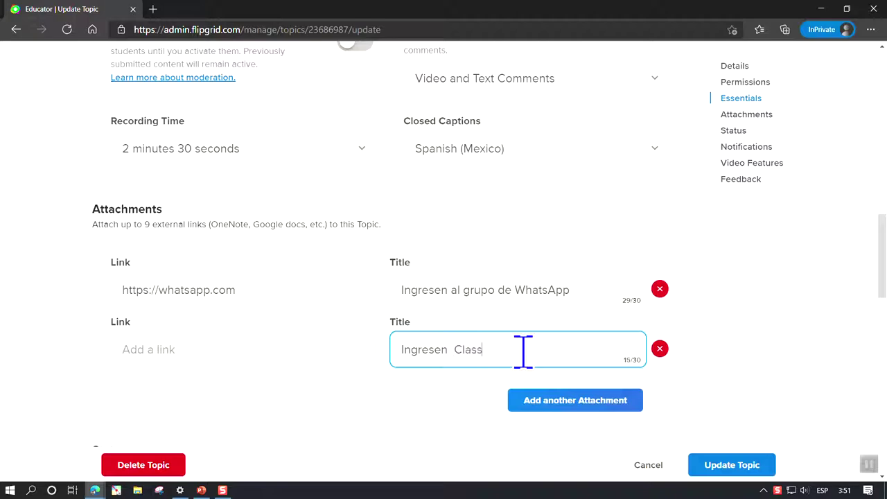
{"action": "left_click", "coordinate": [222, 349]}
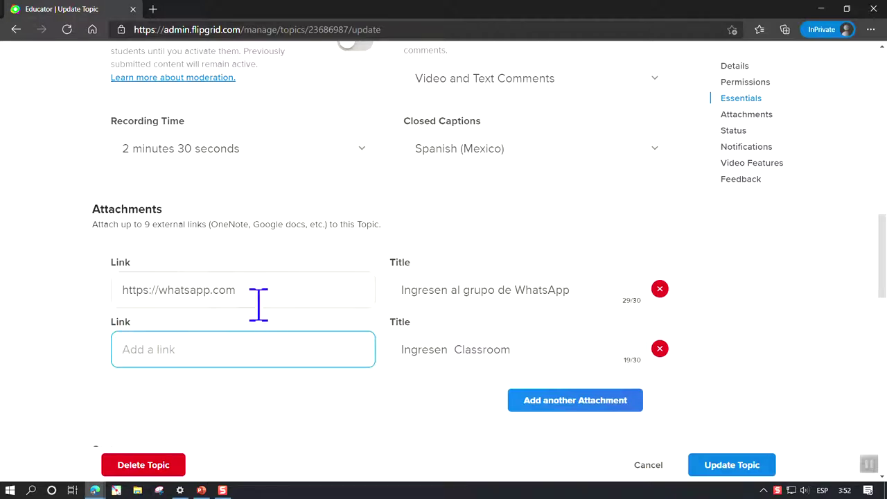
{"action": "left_click_drag", "start_coordinate": [259, 298], "coordinate": [114, 291]}
{"action": "key", "text": "ctrl+c"}
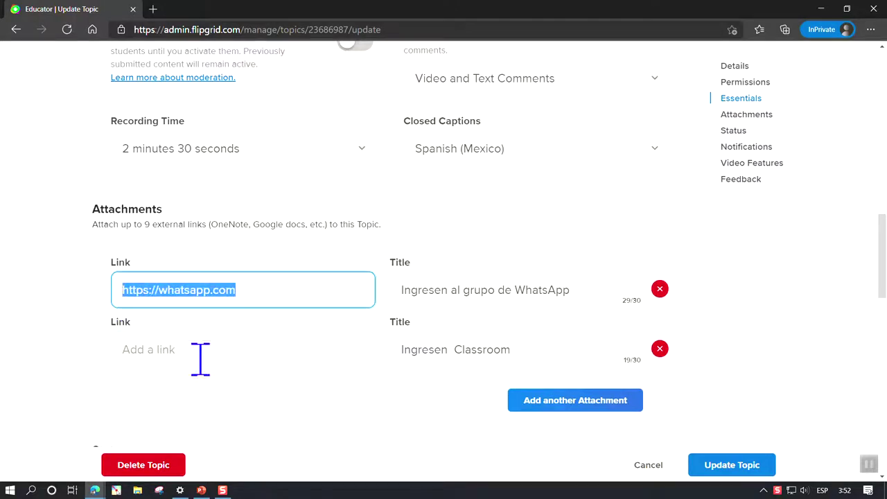
{"action": "left_click", "coordinate": [167, 349]}
{"action": "key", "text": "ctrl+v"}
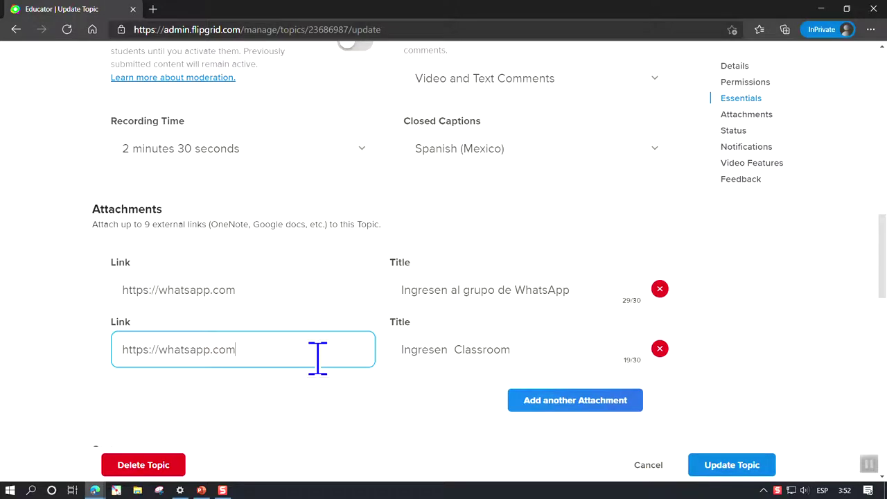
Review the available Topic Status options without changing the selection.
{"action": "scroll", "coordinate": [325, 359], "scroll_direction": "down", "scroll_amount": 2}
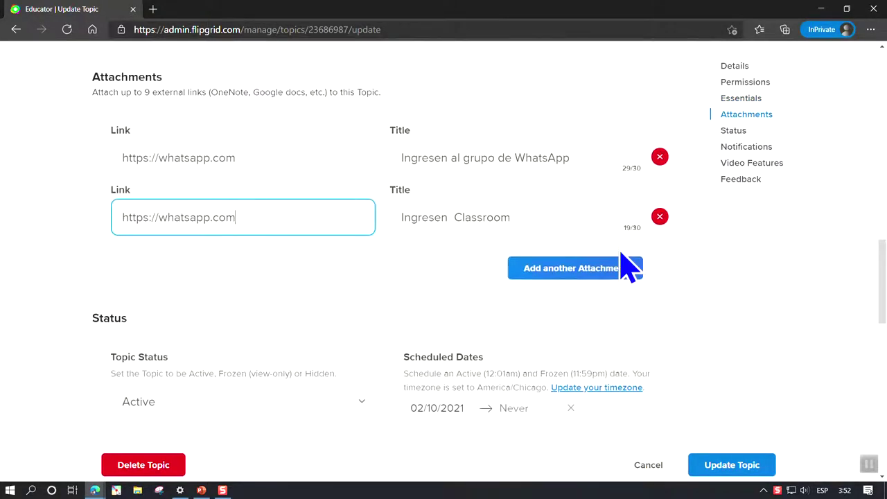
{"action": "scroll", "coordinate": [617, 268], "scroll_direction": "down", "scroll_amount": 1}
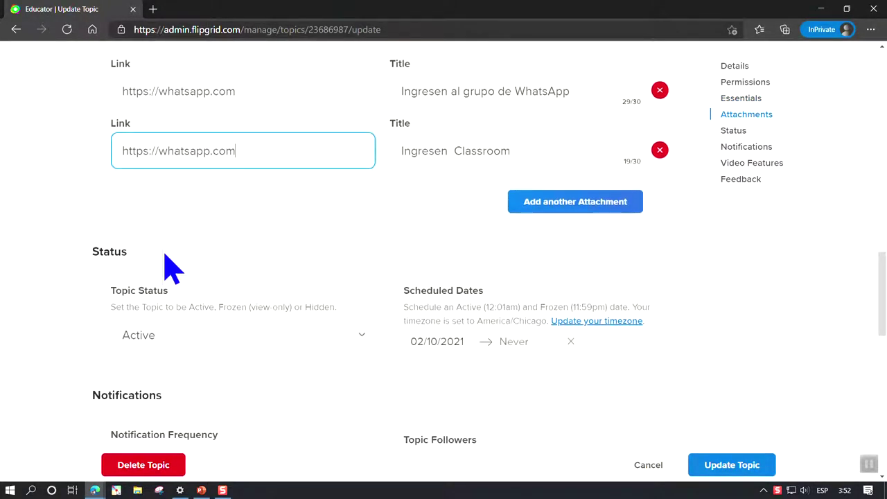
{"action": "left_click", "coordinate": [182, 349]}
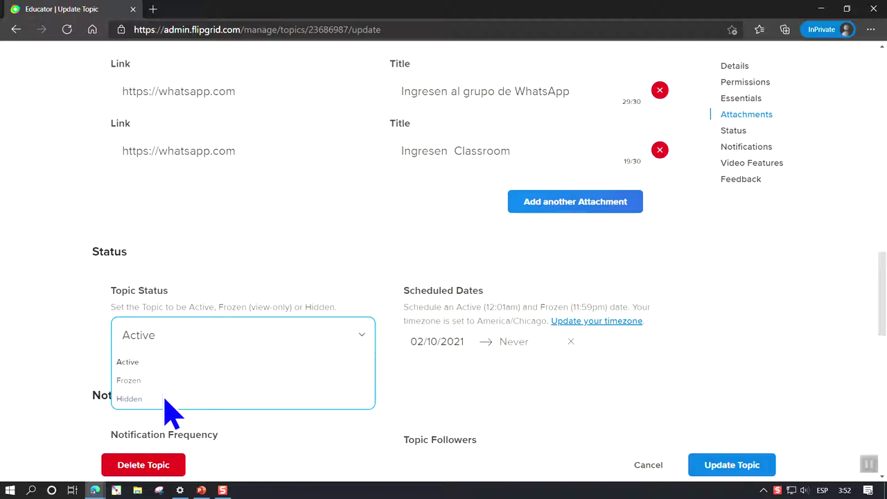
{"action": "left_click", "coordinate": [588, 365]}
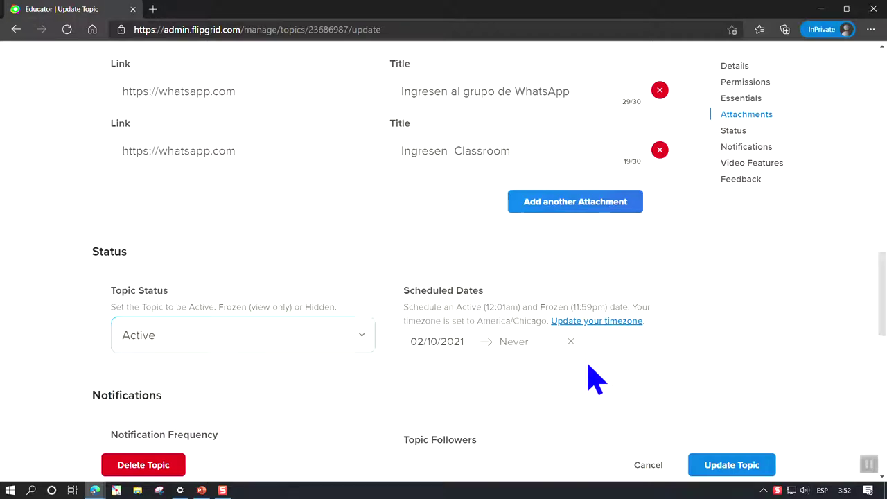
Schedule the topic to run from 02-10-21 to 02-12-21 by setting its end date.
{"action": "left_click", "coordinate": [513, 343]}
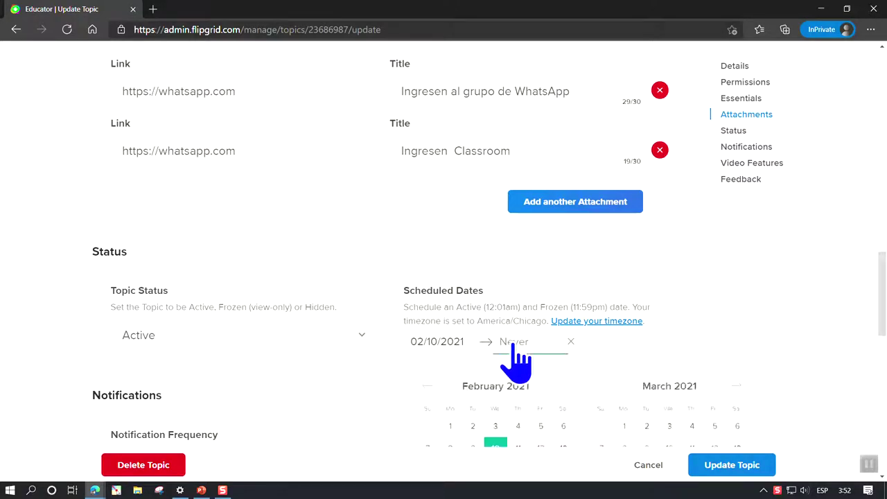
{"action": "scroll", "coordinate": [516, 360], "scroll_direction": "down", "scroll_amount": 2}
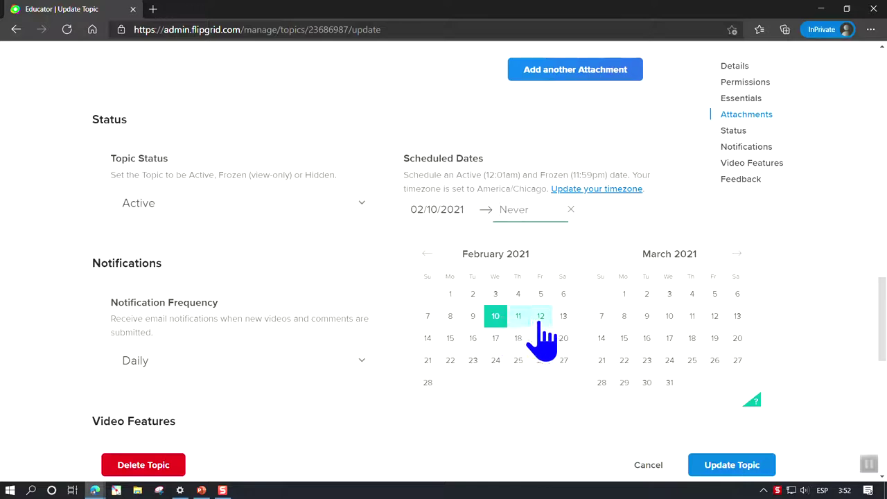
{"action": "left_click", "coordinate": [540, 320]}
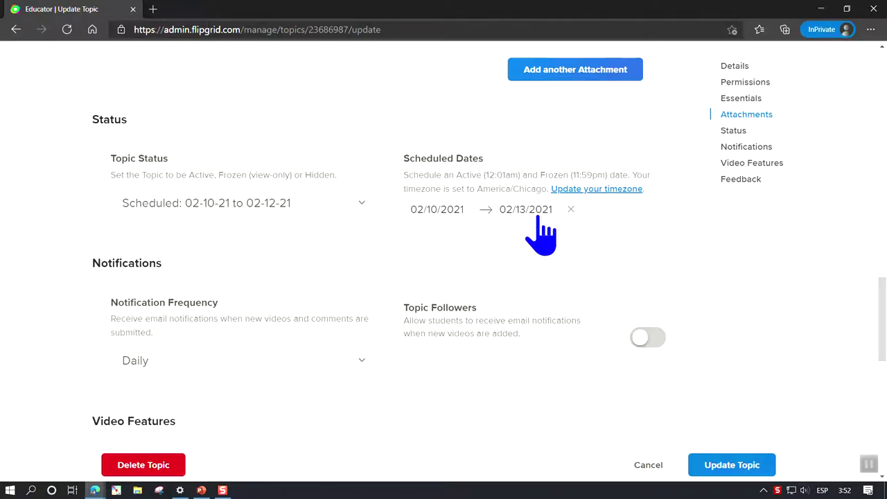
Review the Notification Frequency options, leaving Daily selected, and enable Topic Followers so students receive email notifications.
{"action": "scroll", "coordinate": [539, 222], "scroll_direction": "down", "scroll_amount": 1}
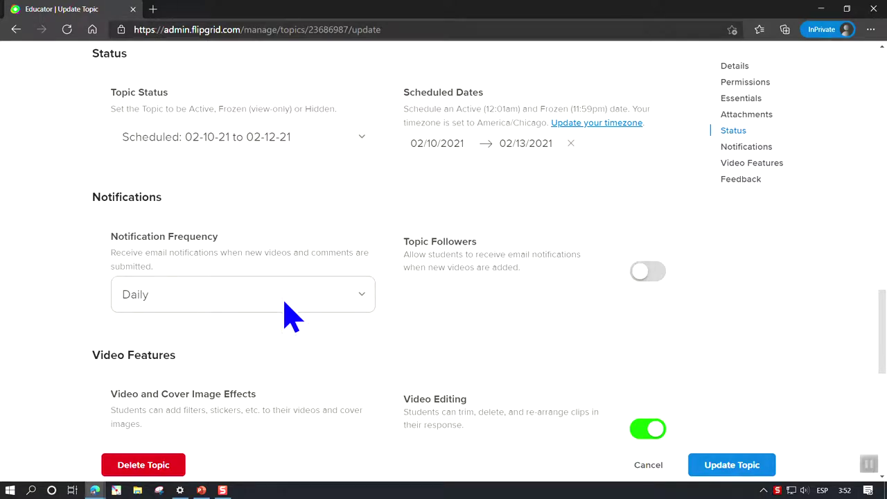
{"action": "left_click", "coordinate": [357, 299]}
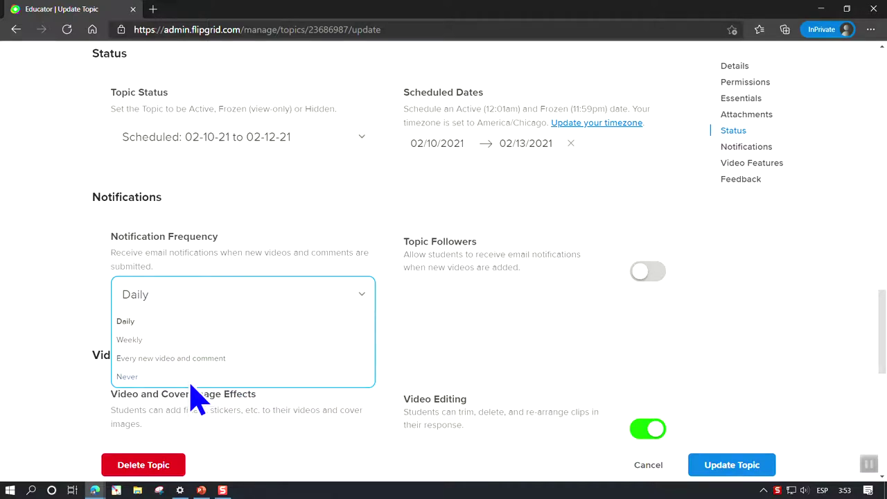
{"action": "key", "text": "Escape"}
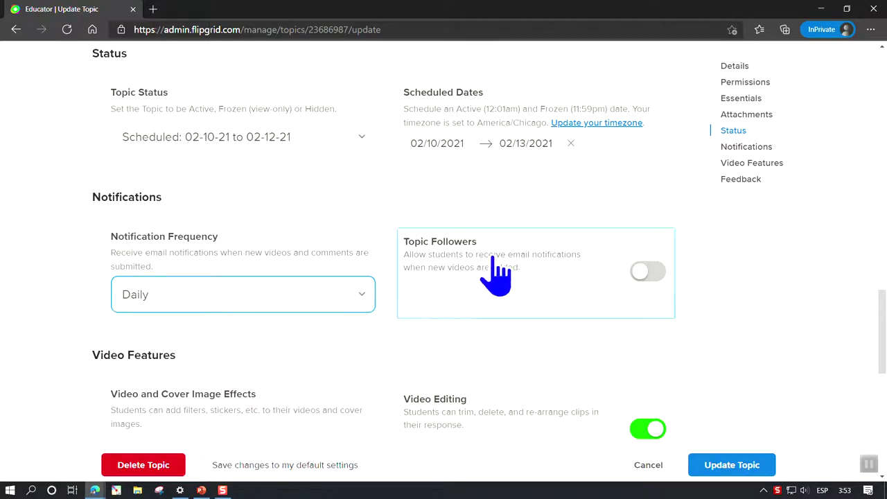
{"action": "left_click", "coordinate": [642, 273]}
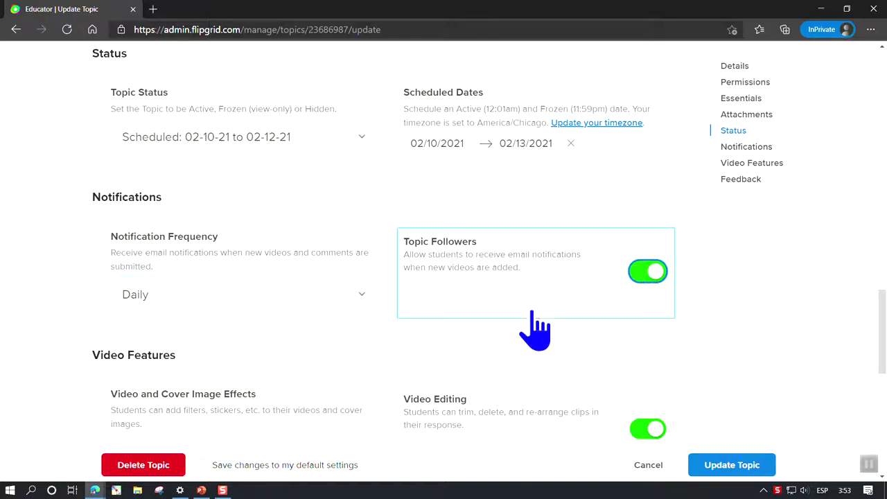
Select Cover Images and Videos for the Video and Cover Image Effects in the Video Features.
{"action": "scroll", "coordinate": [533, 314], "scroll_direction": "down", "scroll_amount": 1}
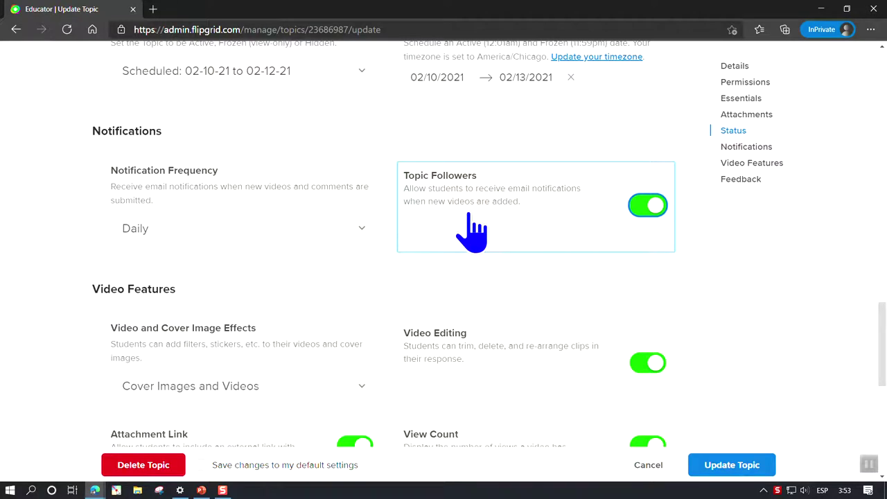
{"action": "scroll", "coordinate": [478, 235], "scroll_direction": "down", "scroll_amount": 2}
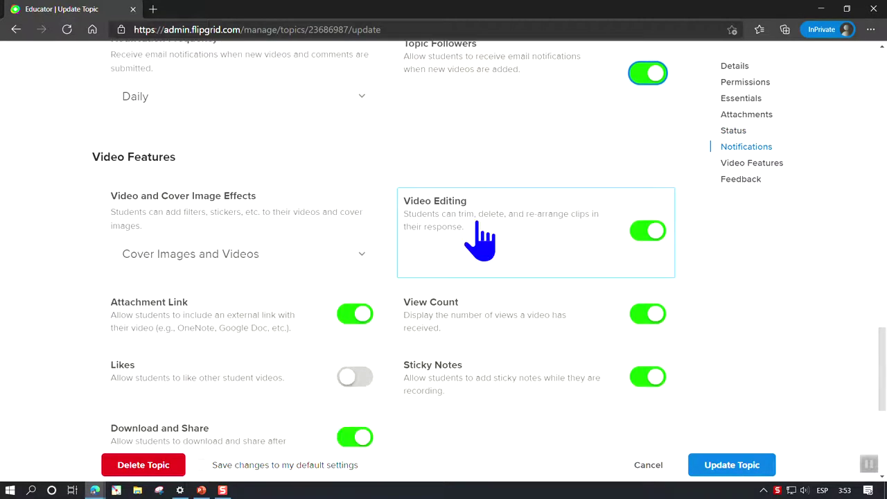
{"action": "left_click", "coordinate": [197, 262]}
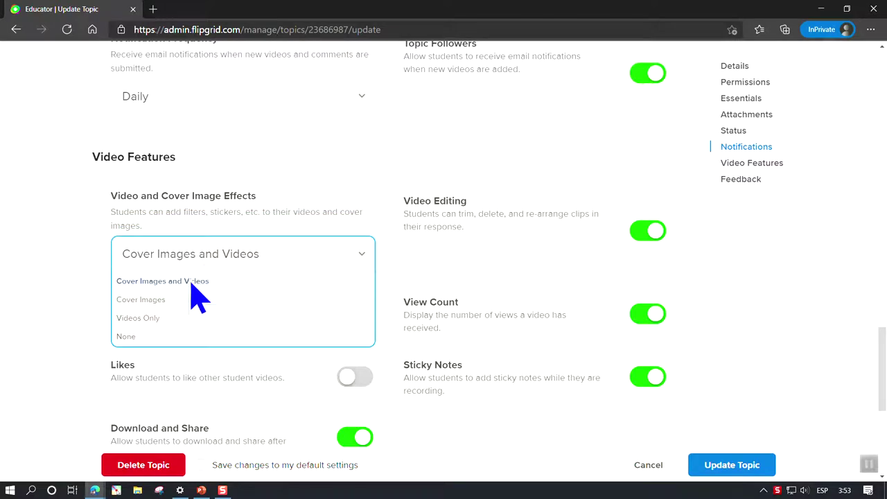
{"action": "left_click", "coordinate": [209, 288]}
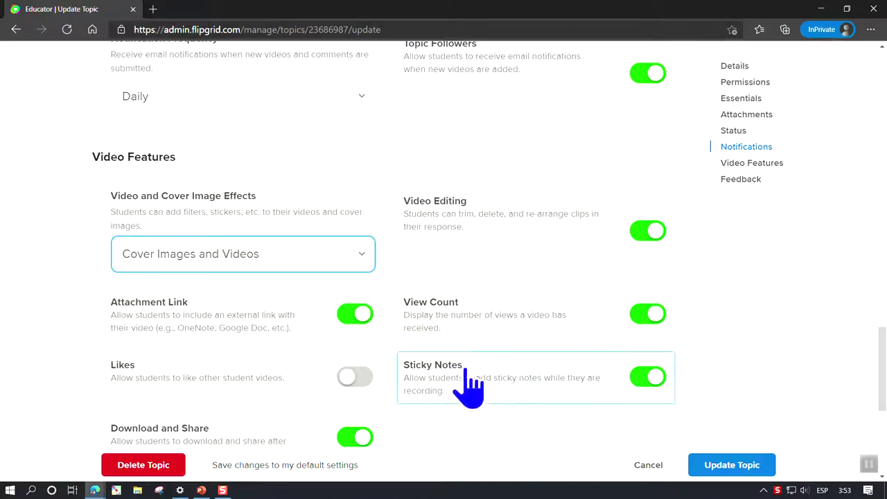
Enable Likes in the Video Features so students can like other student videos.
{"action": "scroll", "coordinate": [466, 374], "scroll_direction": "down", "scroll_amount": 1}
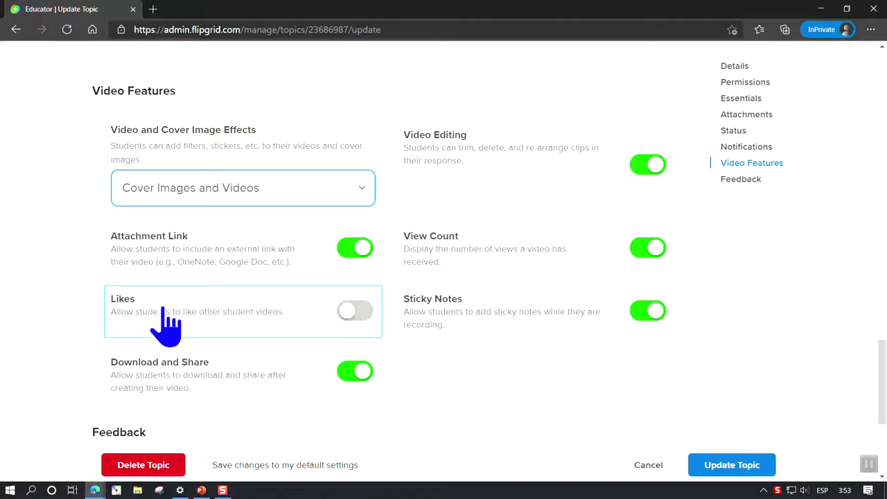
{"action": "left_click", "coordinate": [352, 311]}
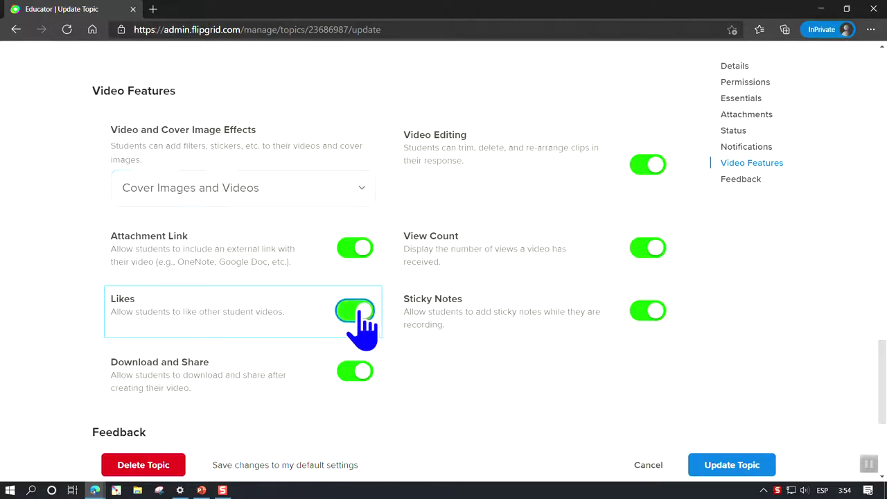
{"action": "scroll", "coordinate": [376, 326], "scroll_direction": "down", "scroll_amount": 2}
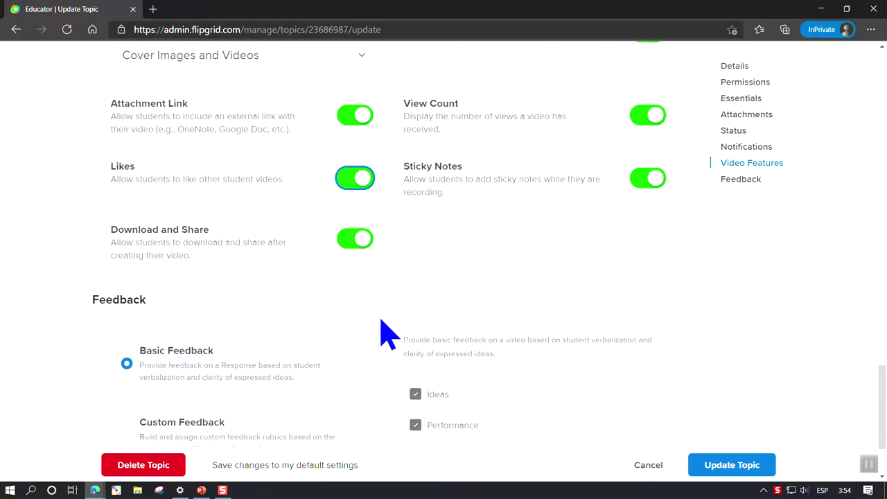
Review the Basic Feedback criteria and switch the topic's feedback type to Custom Feedback.
{"action": "scroll", "coordinate": [379, 318], "scroll_direction": "down", "scroll_amount": 2}
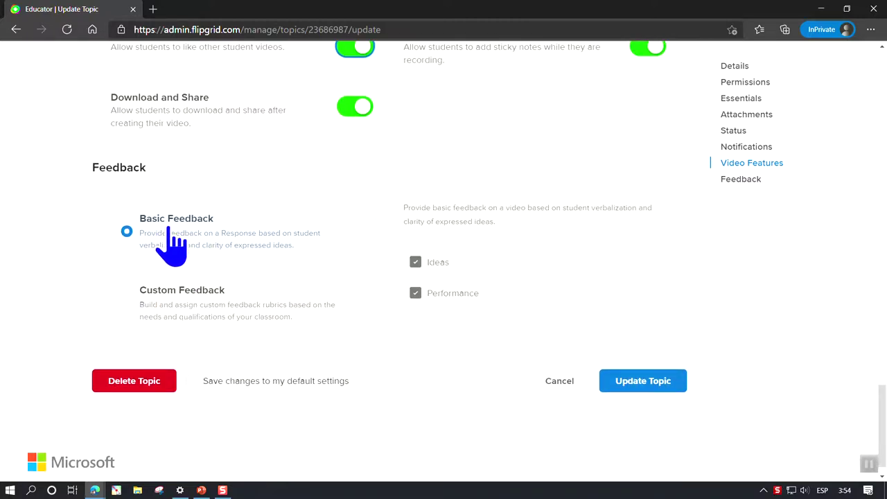
{"action": "scroll", "coordinate": [201, 257], "scroll_direction": "up", "scroll_amount": 2}
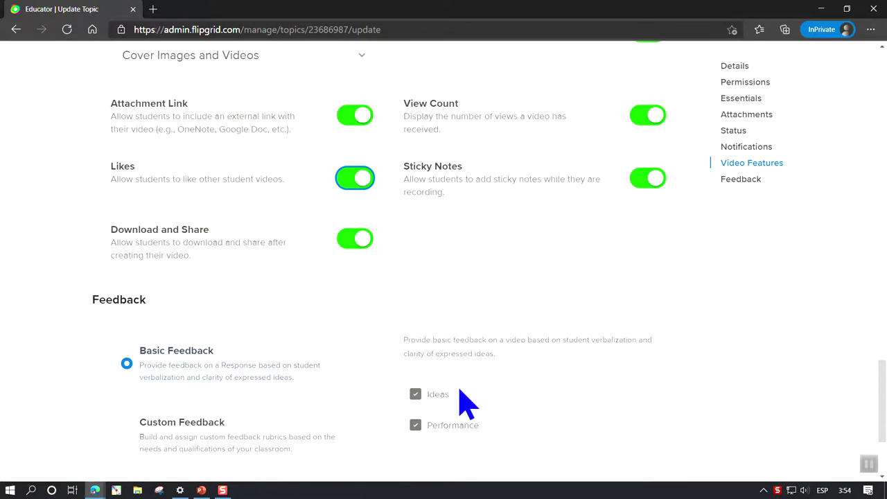
{"action": "scroll", "coordinate": [466, 403], "scroll_direction": "down", "scroll_amount": 2}
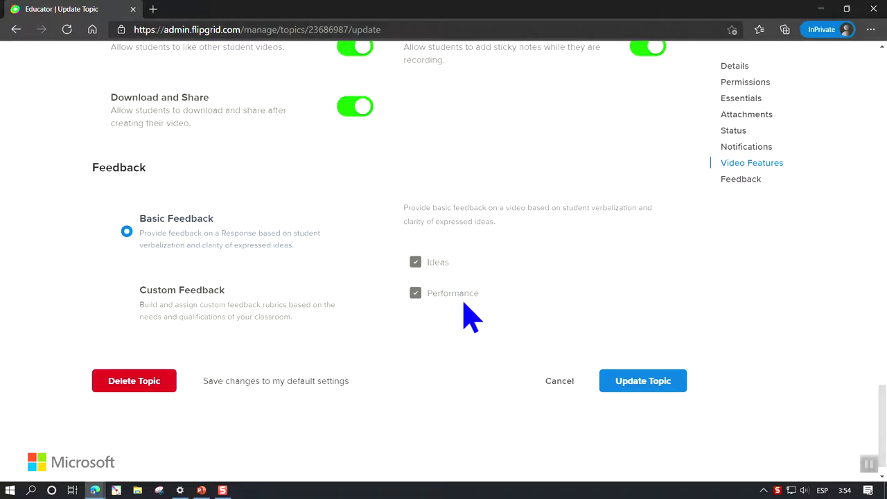
{"action": "left_click", "coordinate": [284, 308]}
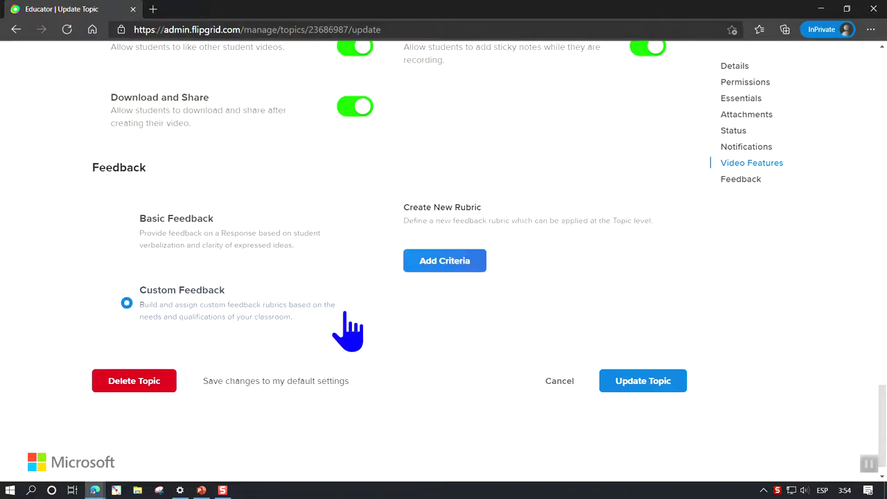
Create a rubric criterion titled "Calidad de Video" with the same text as its description and a maximum score of 5.
{"action": "left_click", "coordinate": [447, 265]}
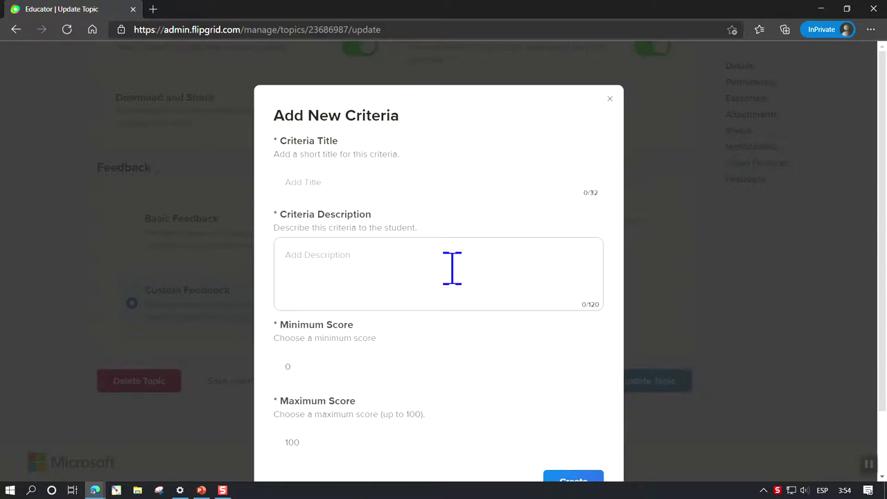
{"action": "left_click", "coordinate": [384, 196]}
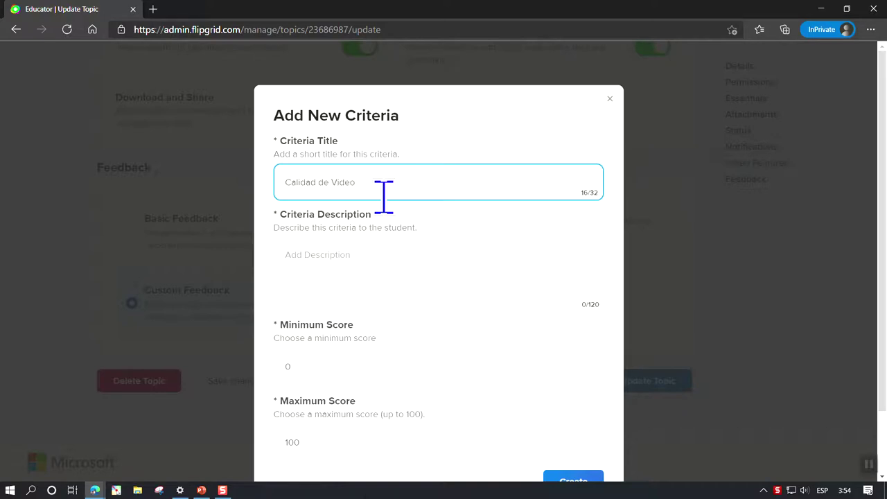
{"action": "left_click", "coordinate": [374, 260]}
{"action": "double_click", "coordinate": [381, 188]}
{"action": "key", "text": "ctrl+c"}
{"action": "left_click", "coordinate": [359, 263]}
{"action": "key", "text": "ctrl+v"}
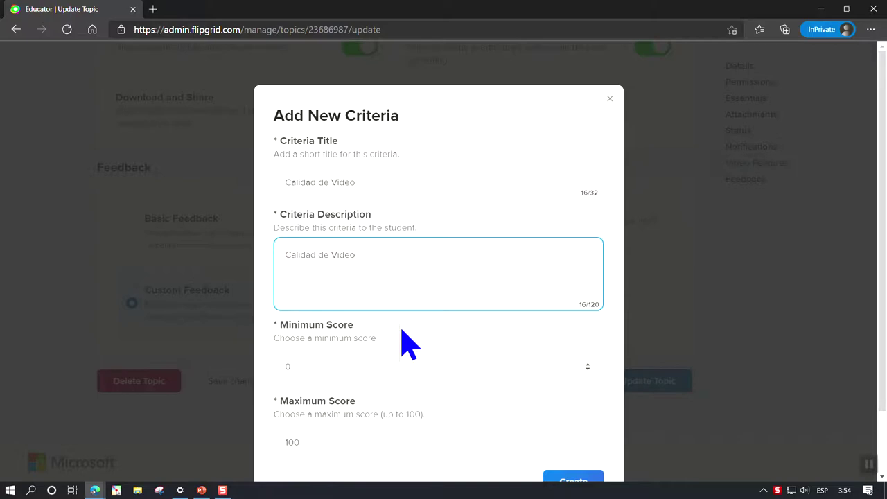
{"action": "scroll", "coordinate": [382, 330], "scroll_direction": "down", "scroll_amount": 1}
{"action": "left_click_drag", "start_coordinate": [343, 365], "coordinate": [267, 367]}
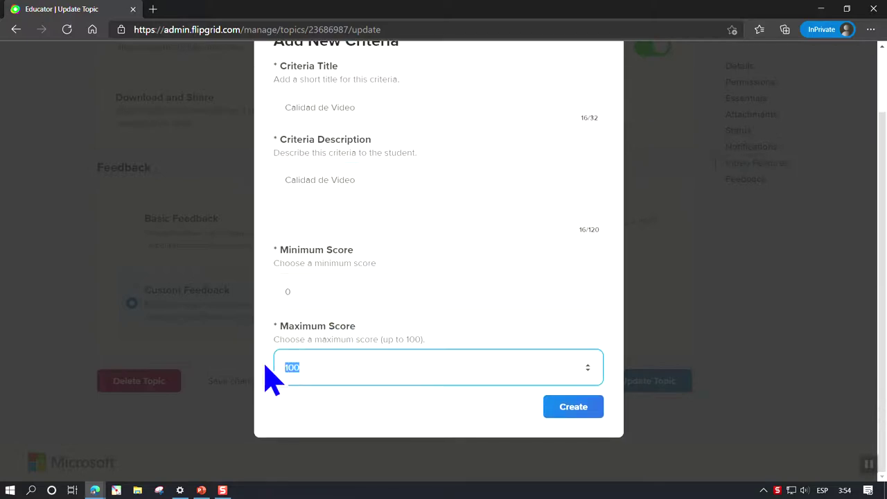
{"action": "type", "text": "5"}
{"action": "left_click", "coordinate": [586, 413]}
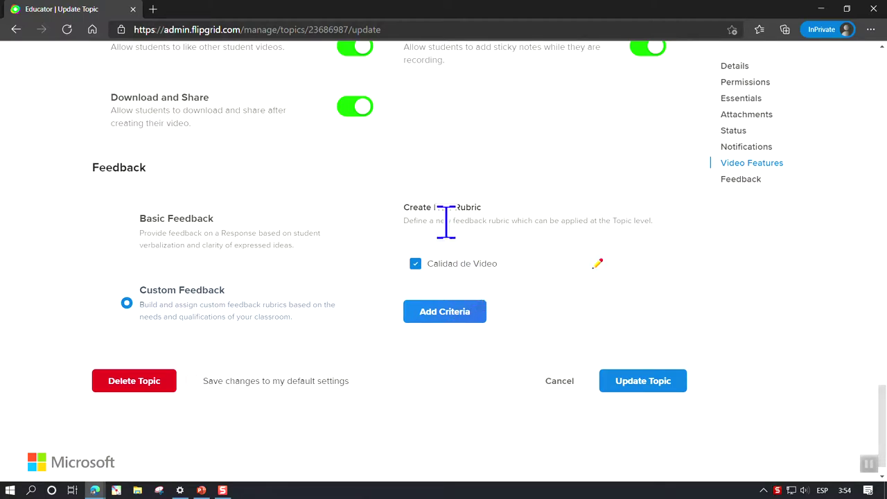
Create a second rubric criterion titled "Calidad de Audio" with the description "..." and a maximum score of 5.
{"action": "left_click", "coordinate": [456, 319]}
{"action": "left_click", "coordinate": [365, 190]}
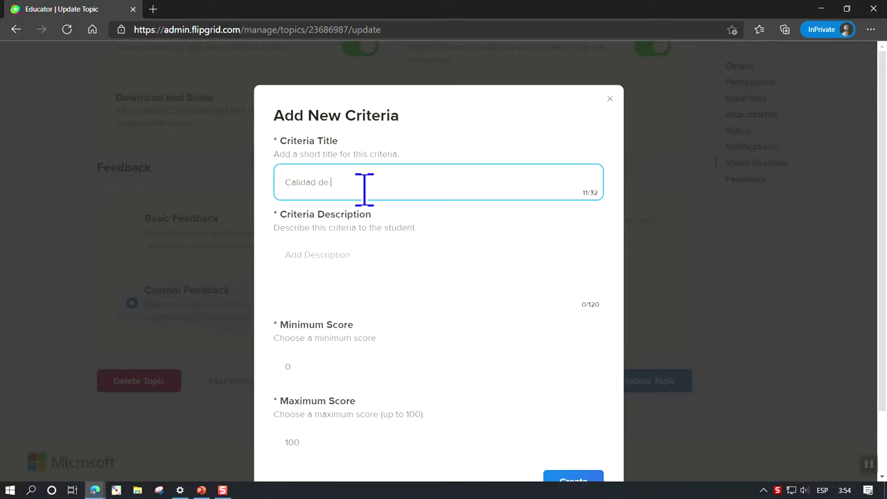
{"action": "left_click", "coordinate": [334, 280]}
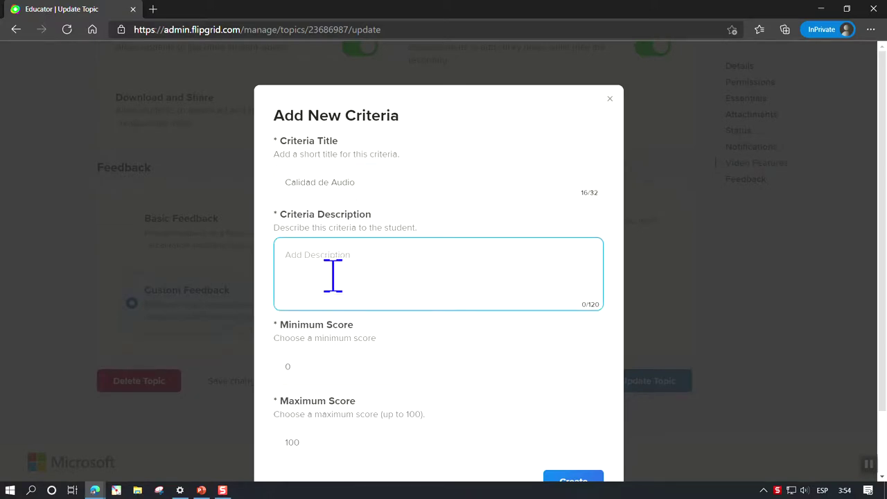
{"action": "type", "text": "..."}
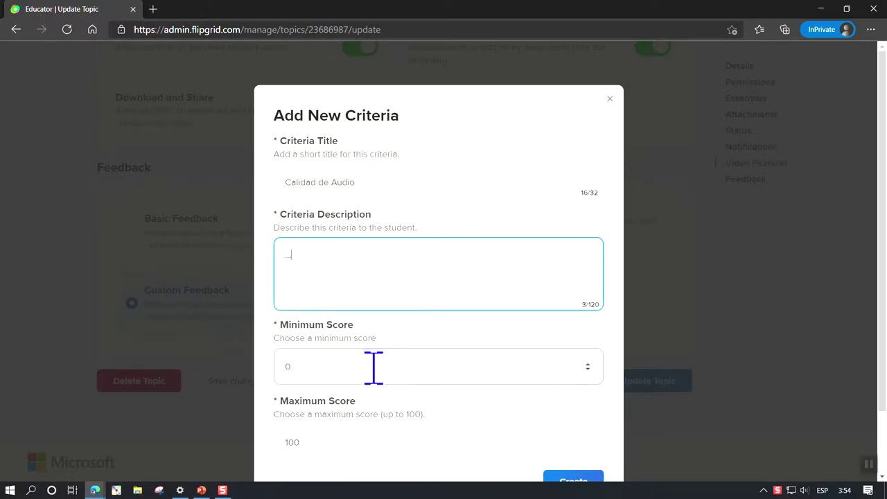
{"action": "scroll", "coordinate": [331, 367], "scroll_direction": "down", "scroll_amount": 1}
{"action": "double_click", "coordinate": [328, 378]}
{"action": "type", "text": "5"}
{"action": "left_click", "coordinate": [587, 428]}
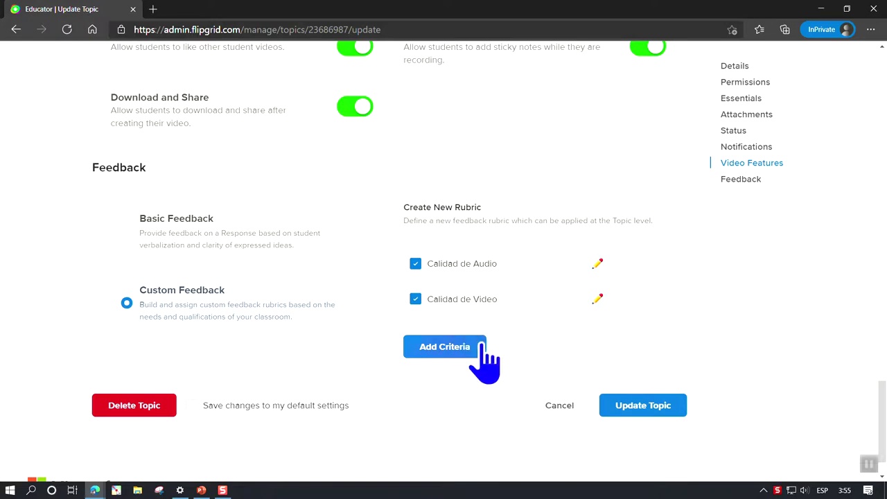
Update the topic to save its settings, and review its details page, including the attachment links and the responses section.
{"action": "left_click", "coordinate": [634, 410]}
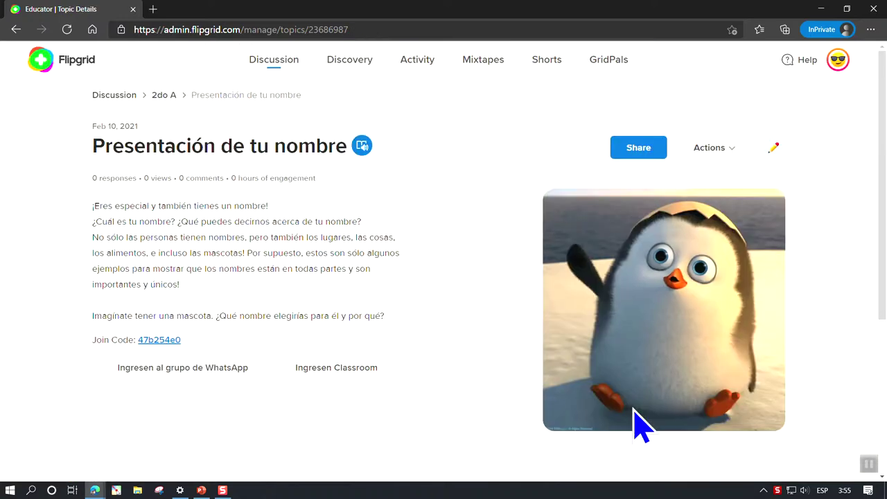
{"action": "scroll", "coordinate": [633, 408], "scroll_direction": "down", "scroll_amount": 1}
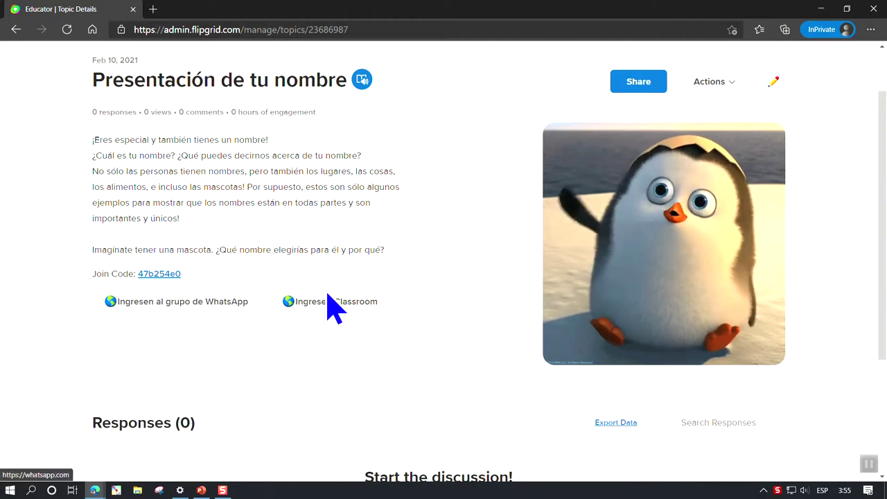
{"action": "scroll", "coordinate": [328, 294], "scroll_direction": "down", "scroll_amount": 3}
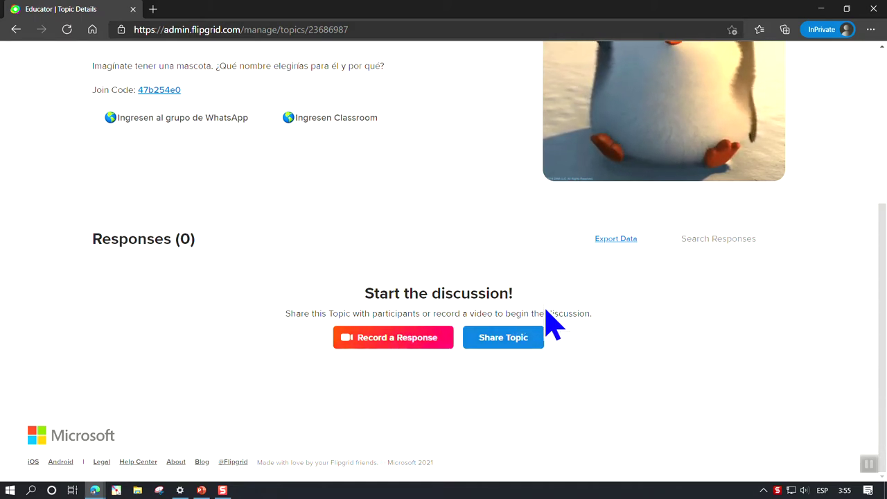
{"action": "scroll", "coordinate": [555, 325], "scroll_direction": "up", "scroll_amount": 1}
{"action": "scroll", "coordinate": [561, 357], "scroll_direction": "up", "scroll_amount": 3}
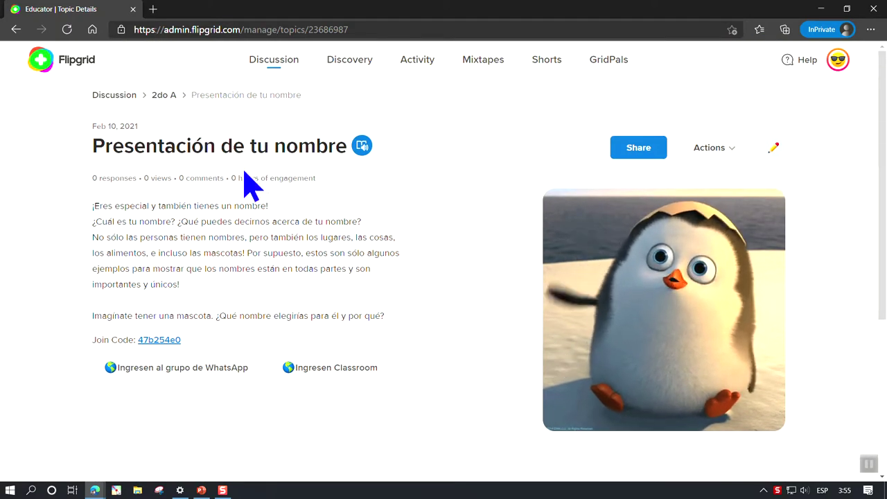
Return to the Discussion page and review the groups and statuses of the listed topics.
{"action": "left_click", "coordinate": [66, 69]}
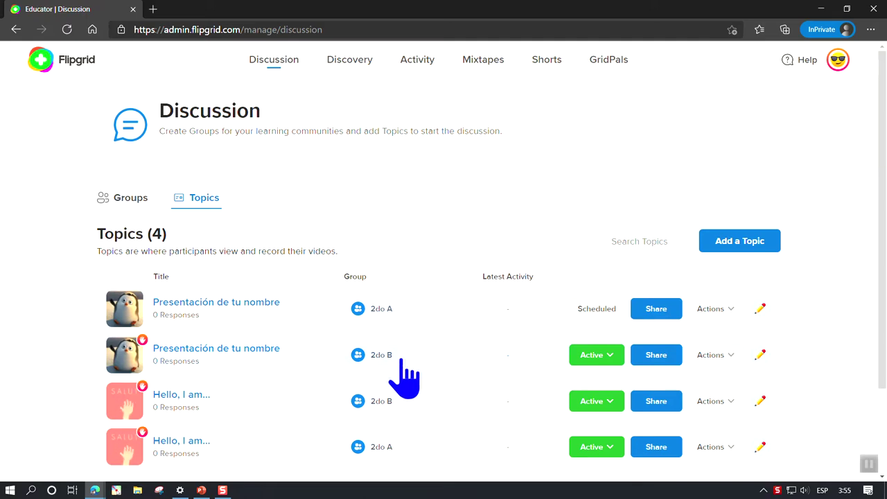
{"action": "scroll", "coordinate": [415, 374], "scroll_direction": "down", "scroll_amount": 2}
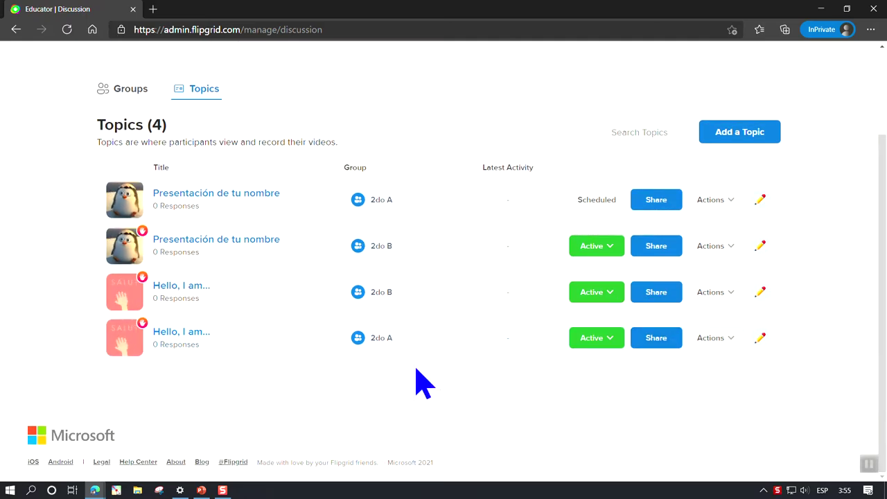
{"action": "scroll", "coordinate": [422, 381], "scroll_direction": "up", "scroll_amount": 2}
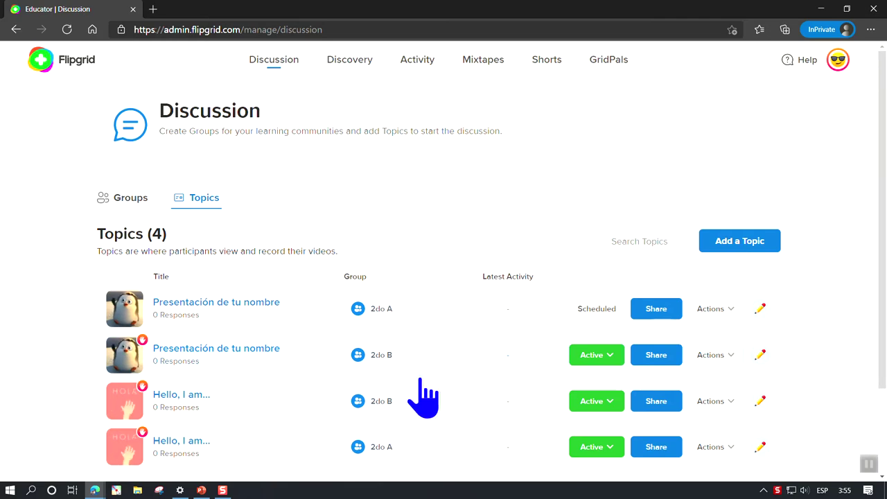